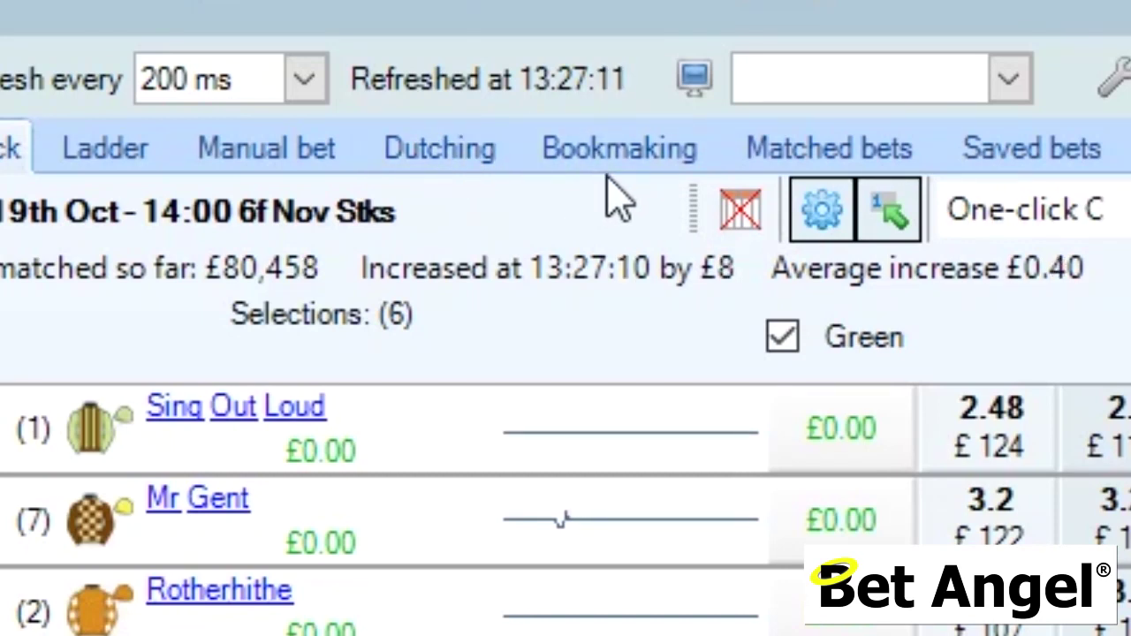
# - Open the Dutching tool and select the back odds for each of the six runners individually
pyautogui.click(486, 165)
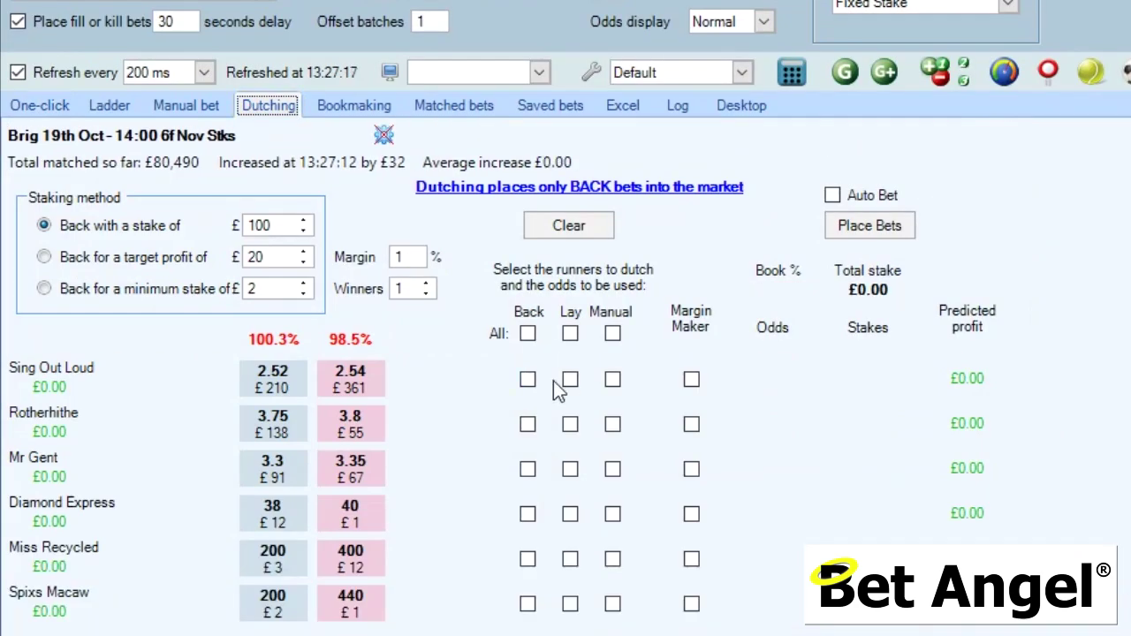
pyautogui.click(528, 380)
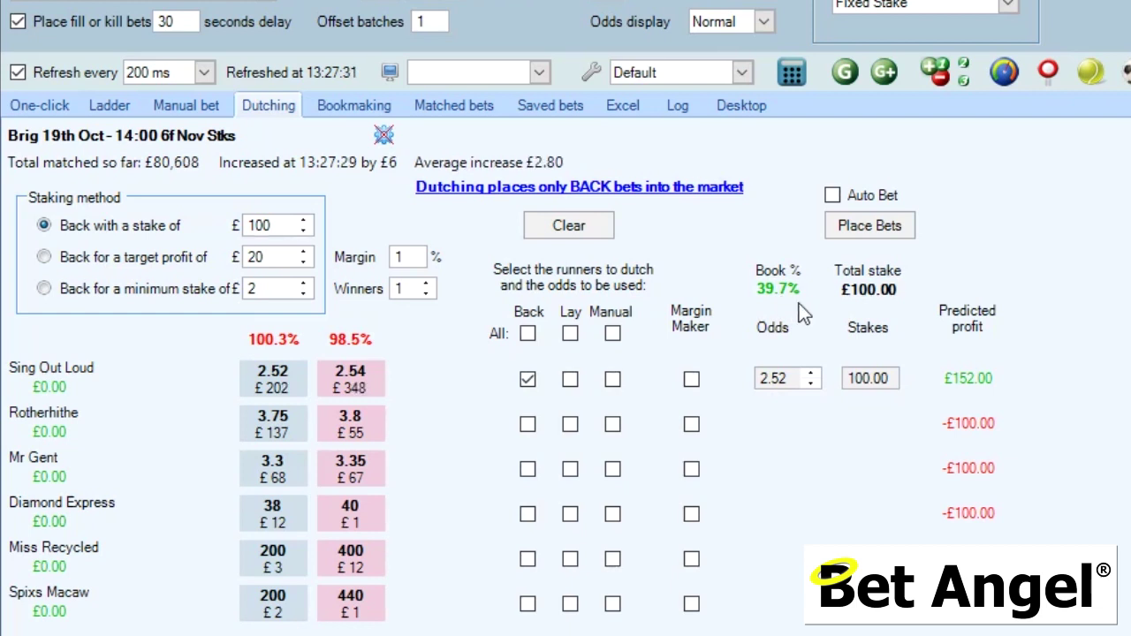
pyautogui.click(529, 425)
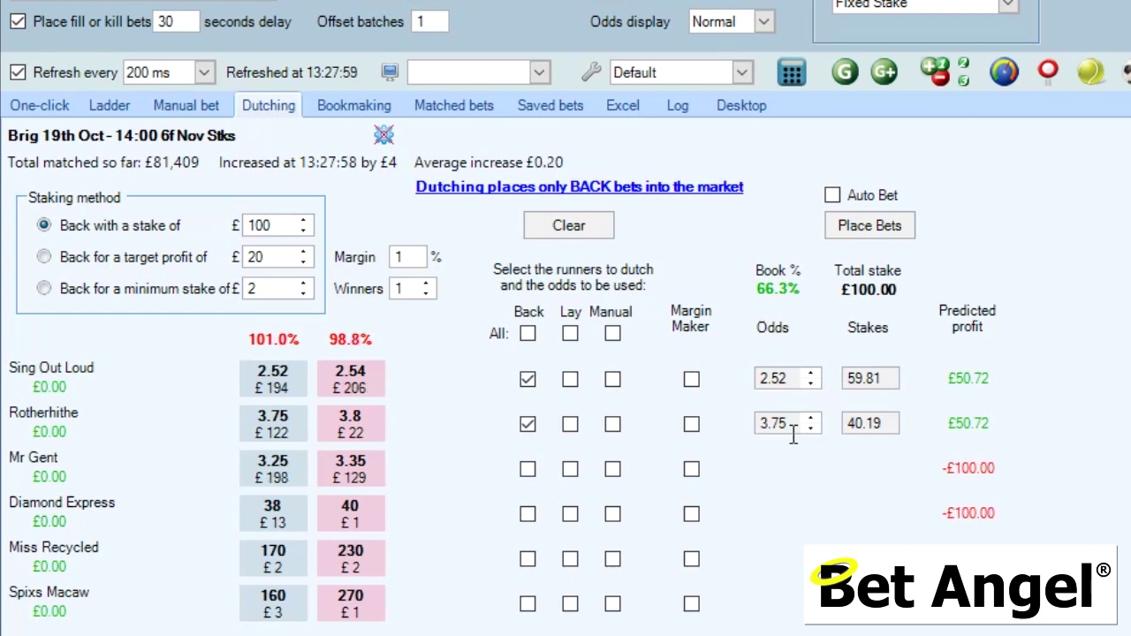
pyautogui.click(527, 471)
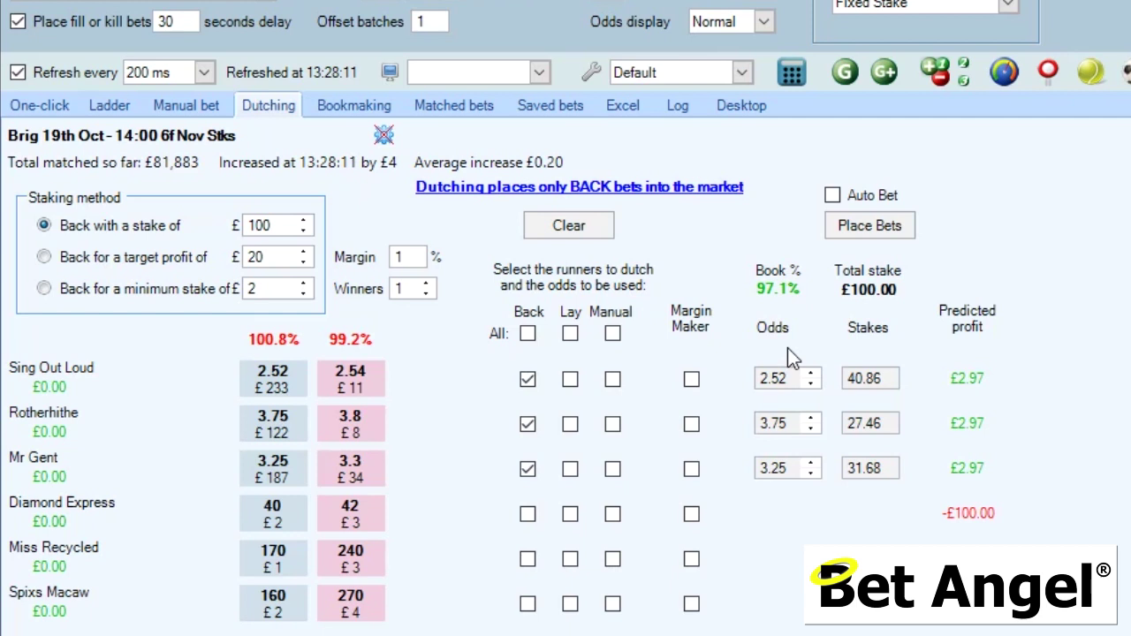
pyautogui.click(527, 514)
pyautogui.click(530, 560)
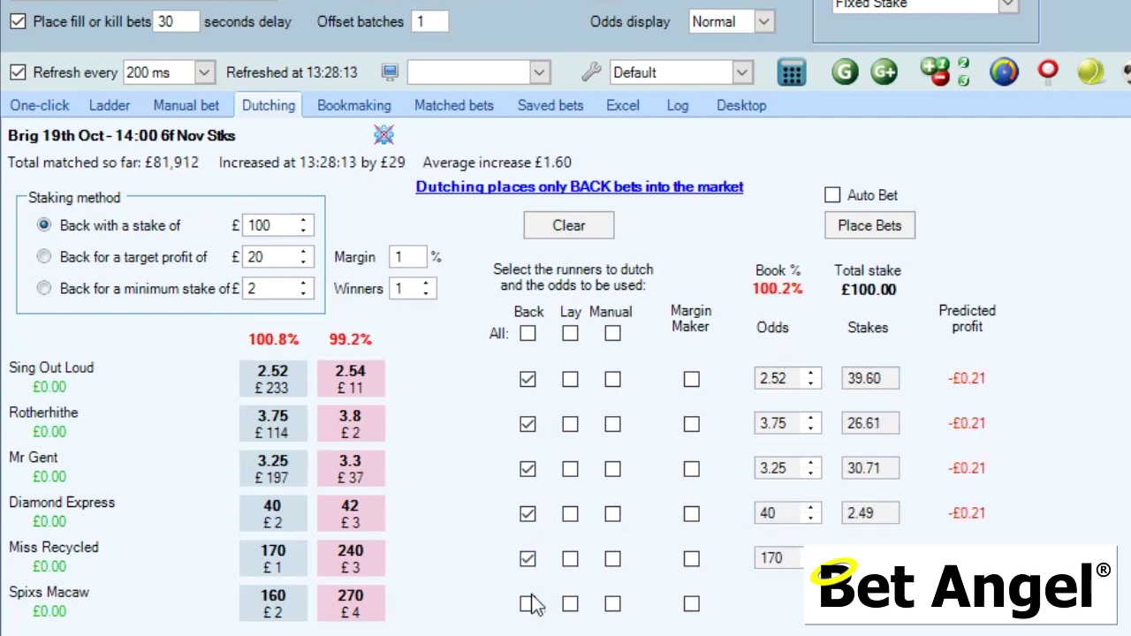
pyautogui.click(528, 604)
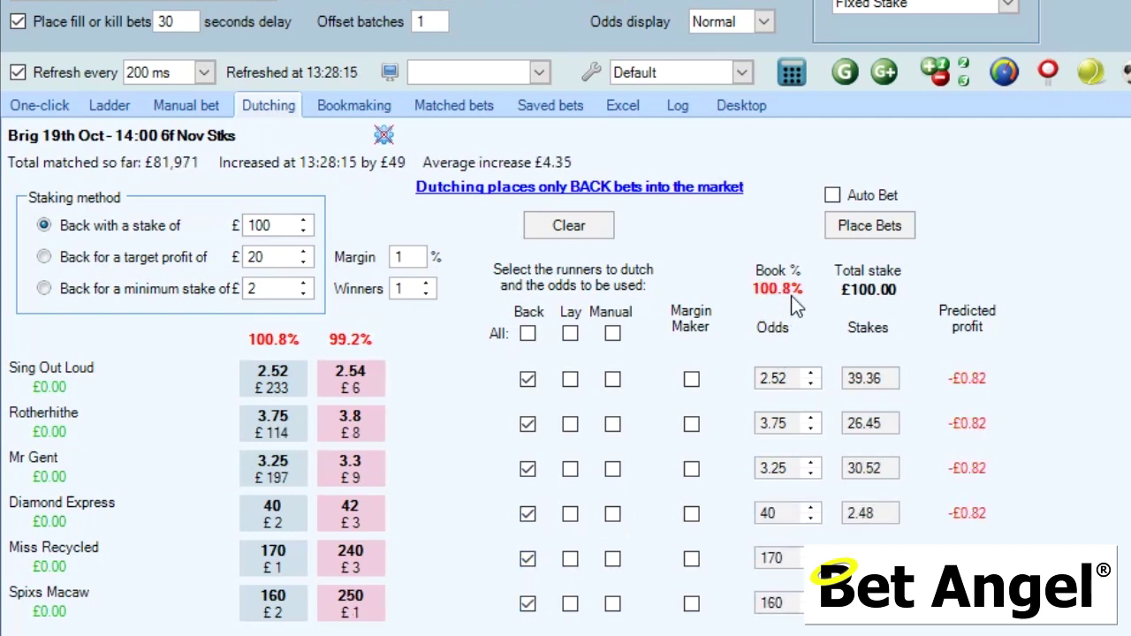
# - Clear the individual runner selections and apply the back odds to all runners at once
pyautogui.click(586, 234)
pyautogui.click(528, 335)
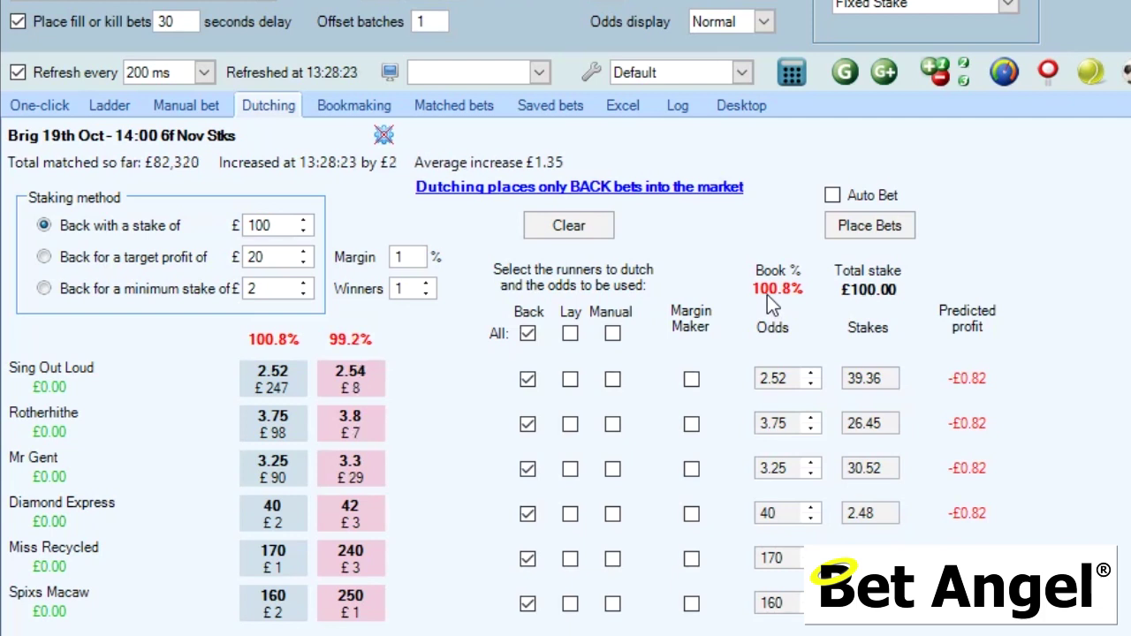
# - Clear the dutching selections and choose the lay odds for each of the six runners individually
pyautogui.click(572, 225)
pyautogui.click(570, 379)
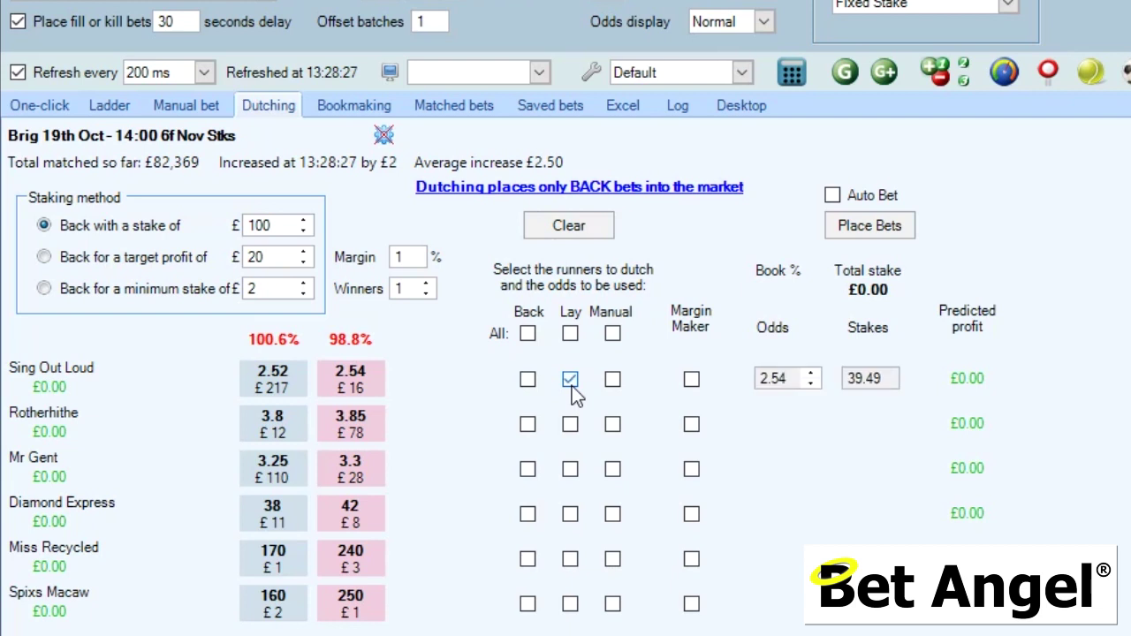
pyautogui.click(572, 426)
pyautogui.click(570, 471)
pyautogui.click(571, 516)
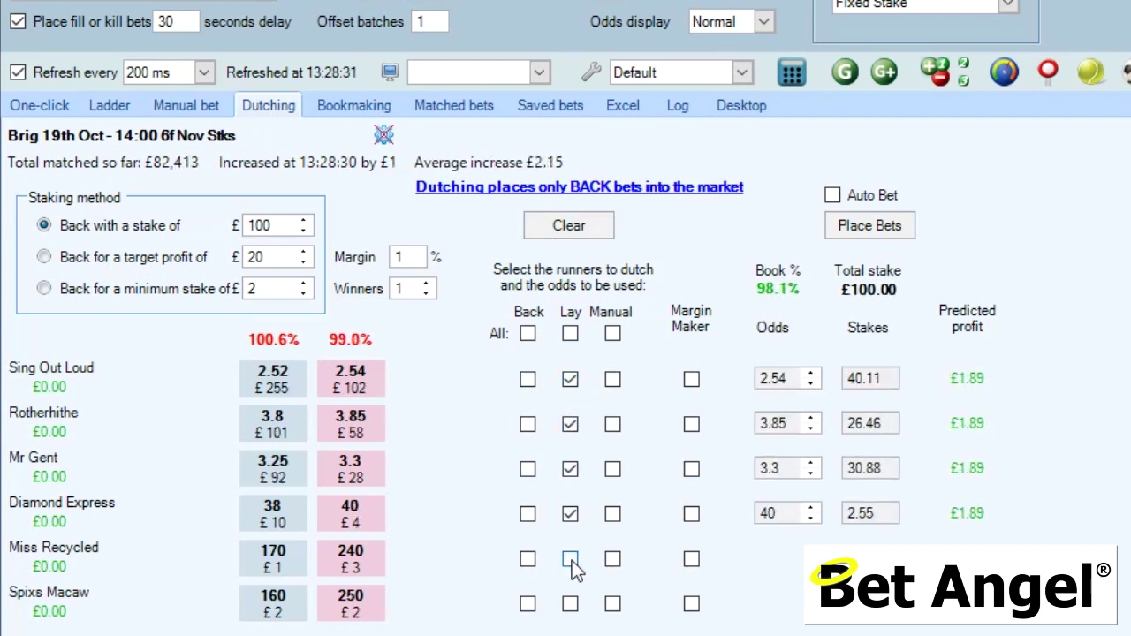
pyautogui.click(572, 560)
pyautogui.click(570, 605)
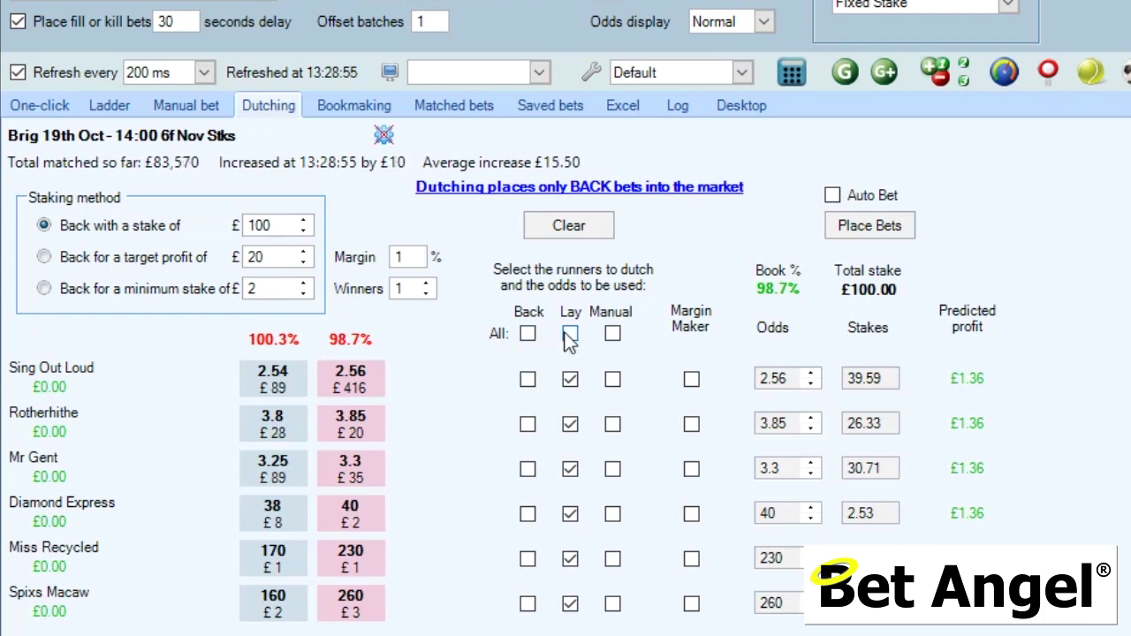
# - Switch all runners to manual odds, using their current back odds as the starting values
pyautogui.click(613, 334)
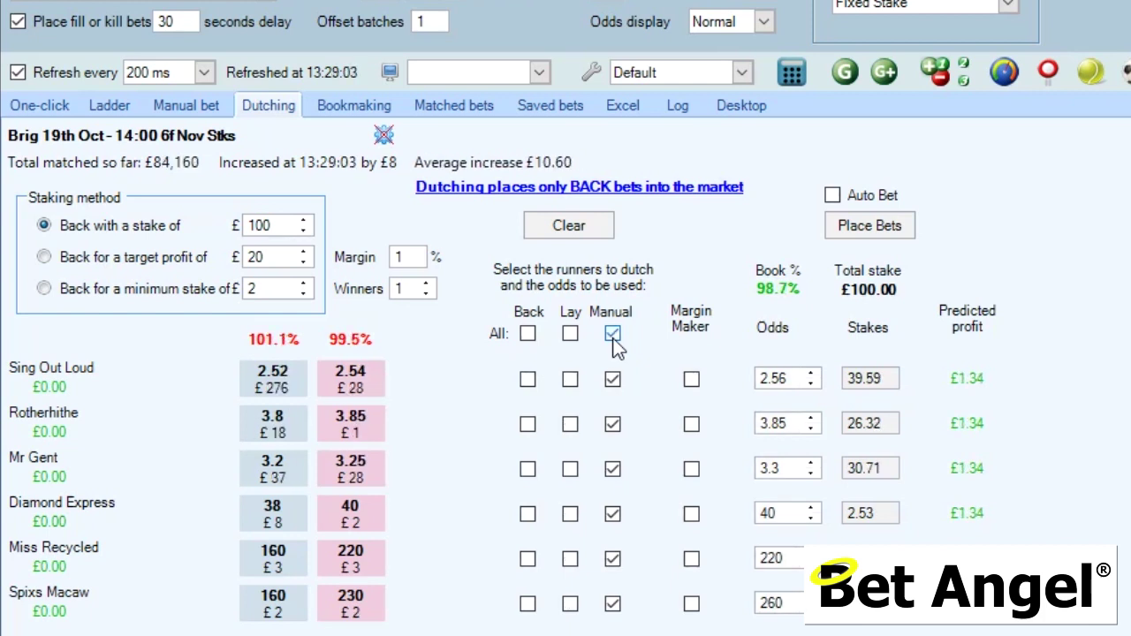
pyautogui.click(528, 336)
pyautogui.click(613, 334)
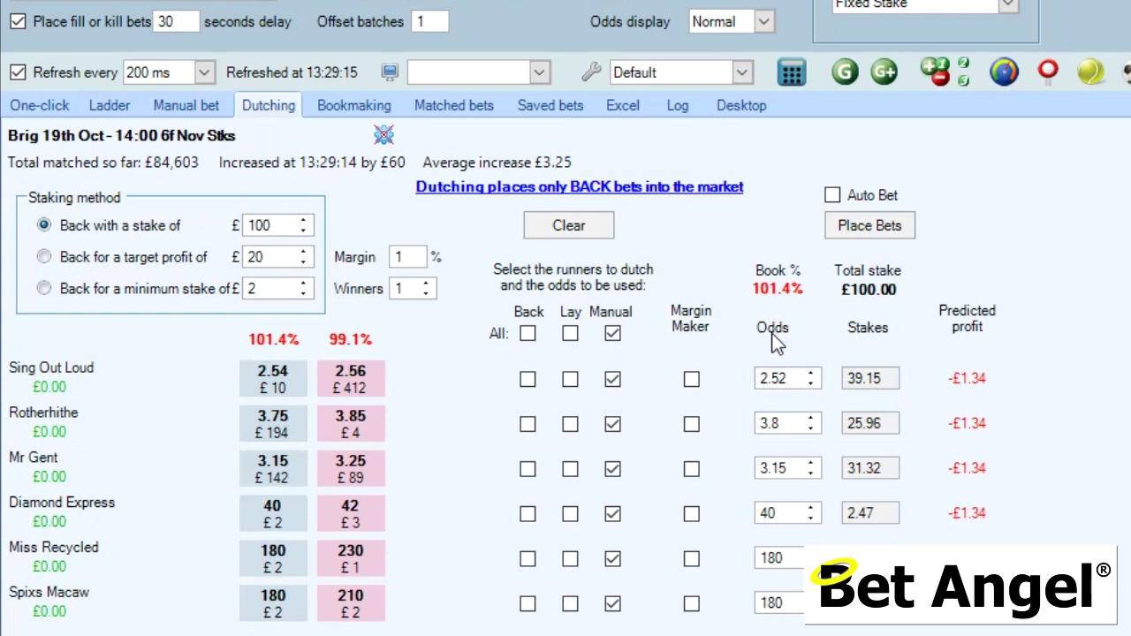
# - Set Sing Out Loud's manual odds to 2.76
pyautogui.click(811, 374)
pyautogui.click(811, 374)
pyautogui.click(812, 374)
pyautogui.click(811, 374)
pyautogui.click(811, 374)
pyautogui.click(812, 374)
pyautogui.click(812, 374)
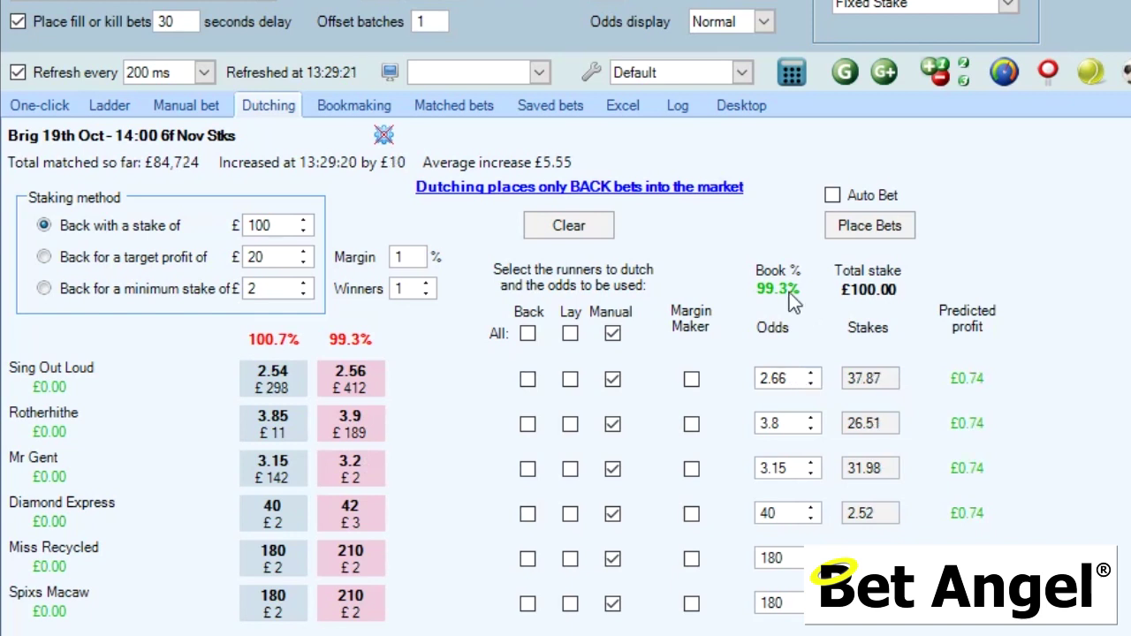
pyautogui.click(811, 373)
pyautogui.click(811, 374)
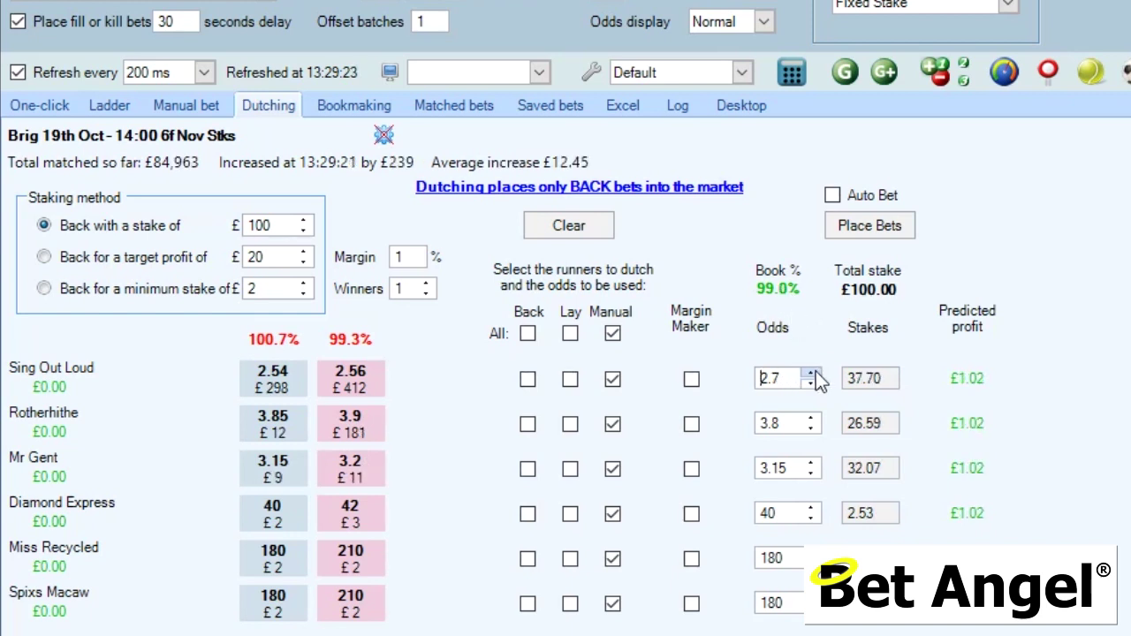
pyautogui.click(811, 373)
pyautogui.click(811, 374)
pyautogui.click(812, 374)
pyautogui.click(811, 373)
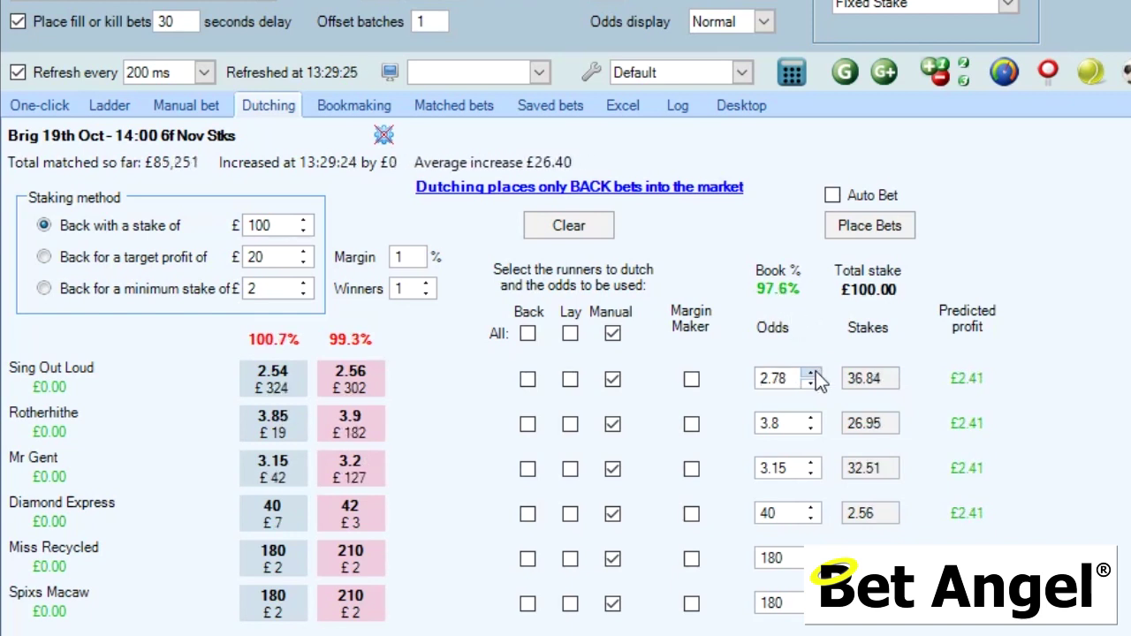
pyautogui.click(812, 383)
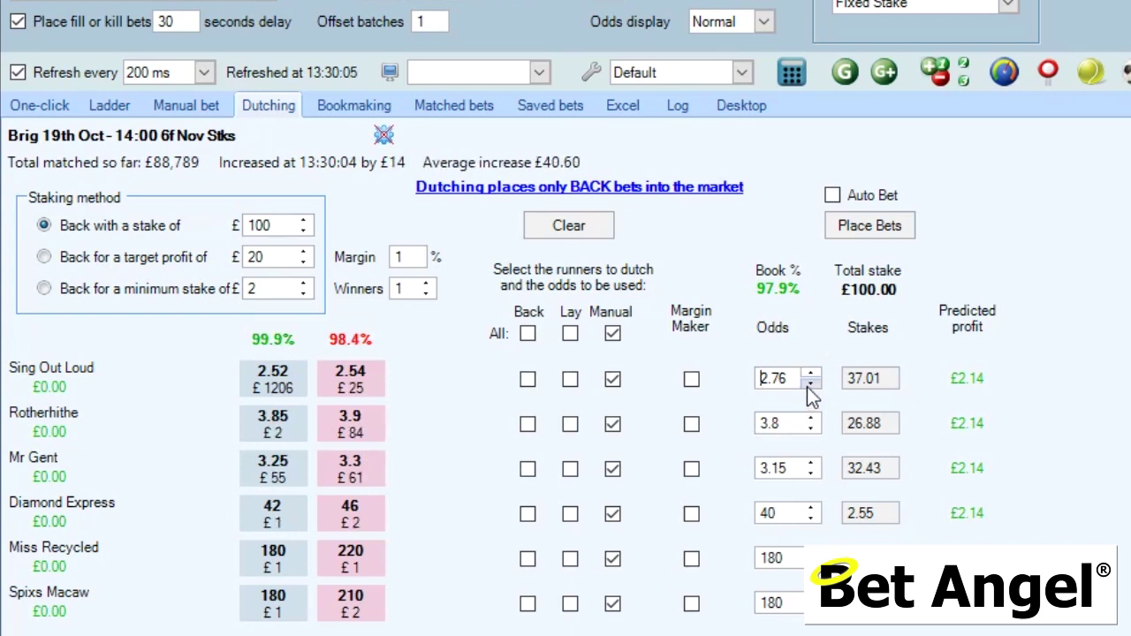
# - Set Rotherhithe's manual odds to 3.65
pyautogui.click(812, 427)
pyautogui.click(813, 427)
pyautogui.click(812, 427)
pyautogui.click(812, 427)
pyautogui.click(812, 427)
pyautogui.click(812, 427)
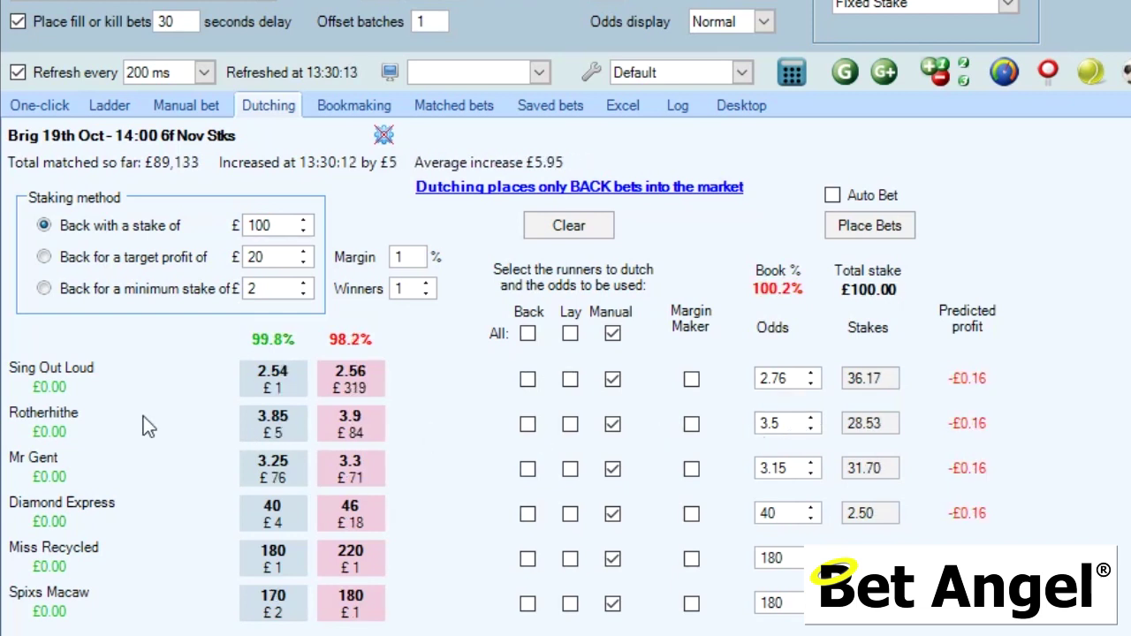
pyautogui.click(811, 419)
pyautogui.click(810, 419)
pyautogui.click(811, 419)
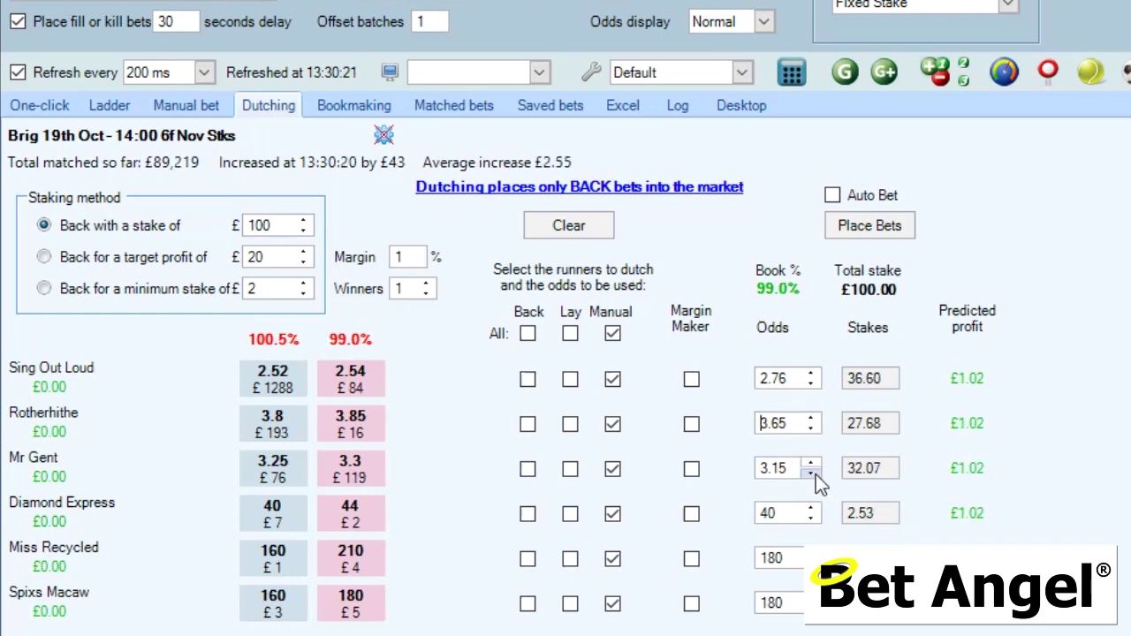
# - Set Mr Gent's manual odds to 3
pyautogui.click(814, 474)
pyautogui.click(814, 474)
pyautogui.click(814, 474)
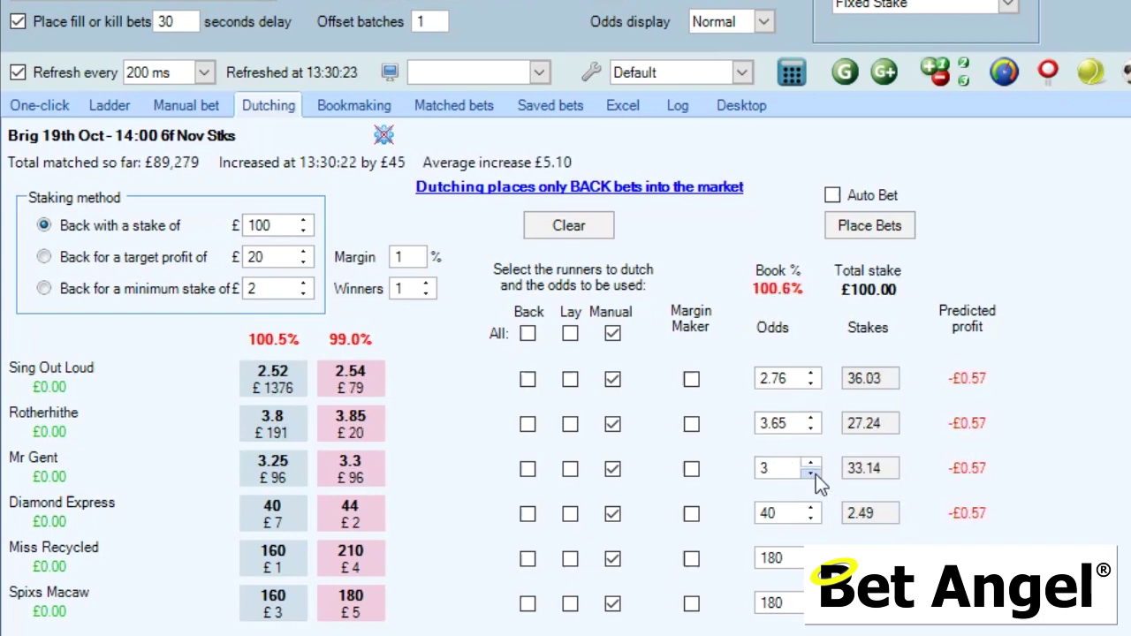
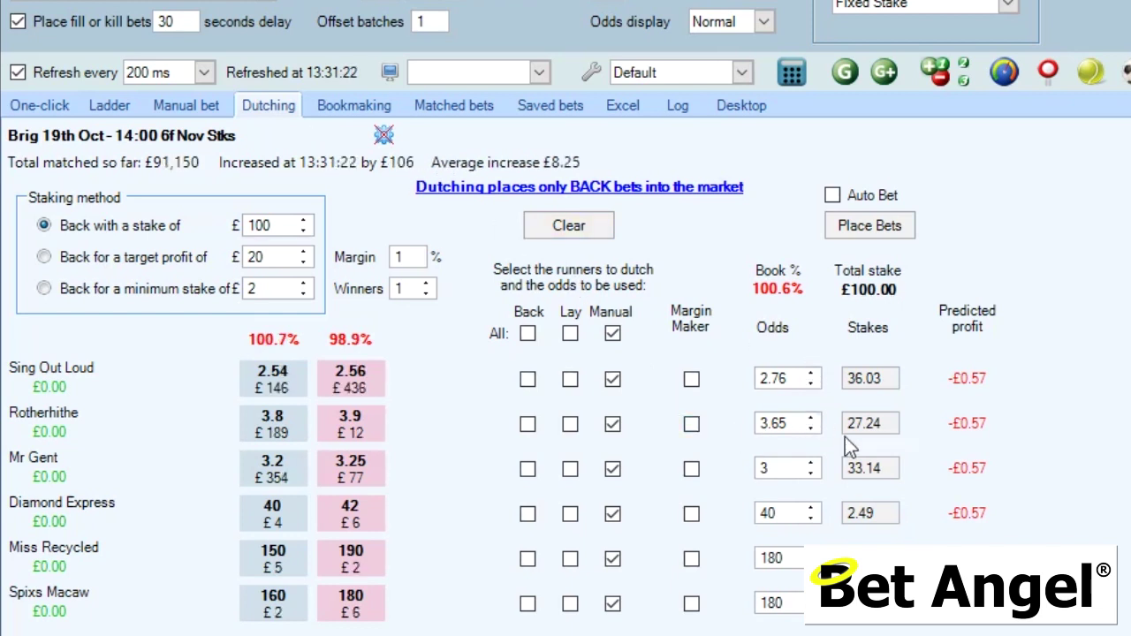
# - Try shifting the odds of Sing Out Loud and Rotherhithe by a few ticks, returning them to 2.76 and 3.65
pyautogui.click(810, 374)
pyautogui.click(811, 374)
pyautogui.click(811, 374)
pyautogui.click(810, 383)
pyautogui.click(810, 384)
pyautogui.click(810, 384)
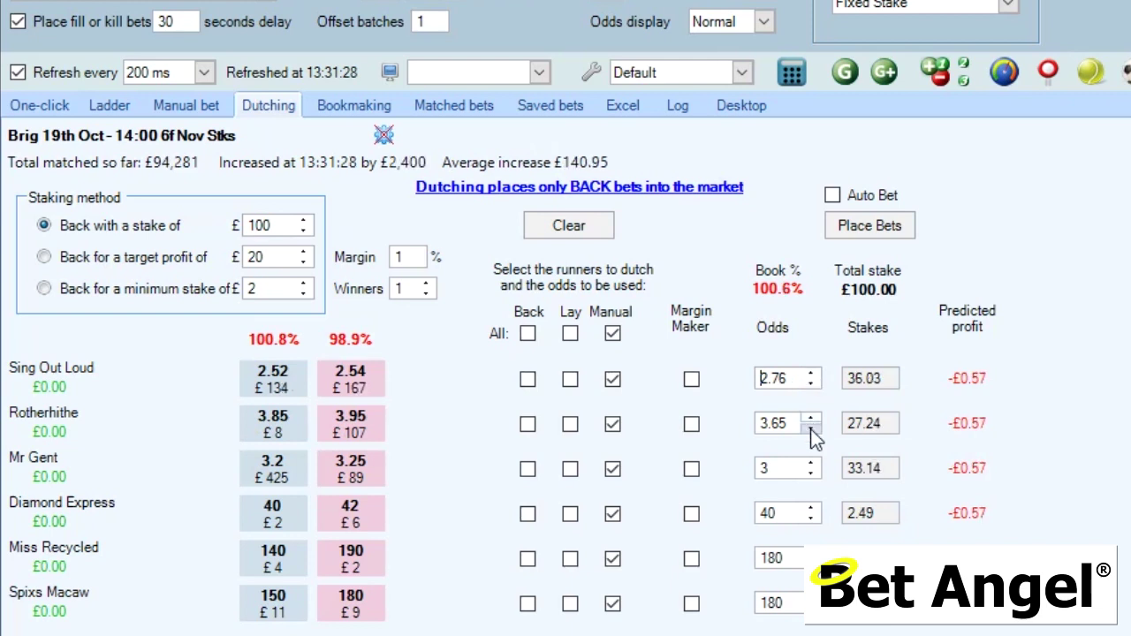
pyautogui.click(810, 429)
pyautogui.click(813, 430)
pyautogui.click(813, 430)
pyautogui.click(813, 430)
pyautogui.click(812, 419)
pyautogui.click(812, 418)
pyautogui.click(812, 418)
pyautogui.click(812, 419)
# - Shorten Sing Out Loud's manual odds to 2.24
pyautogui.click(810, 384)
pyautogui.click(810, 384)
pyautogui.click(810, 385)
pyautogui.click(811, 385)
pyautogui.click(810, 384)
pyautogui.click(811, 384)
pyautogui.click(810, 385)
pyautogui.click(811, 385)
pyautogui.click(810, 384)
pyautogui.click(811, 385)
pyautogui.click(810, 384)
pyautogui.click(810, 384)
pyautogui.click(810, 385)
pyautogui.click(810, 385)
pyautogui.click(811, 384)
pyautogui.click(811, 385)
pyautogui.click(810, 385)
pyautogui.click(811, 384)
pyautogui.click(811, 385)
pyautogui.click(811, 384)
pyautogui.click(810, 385)
pyautogui.click(810, 385)
pyautogui.click(811, 385)
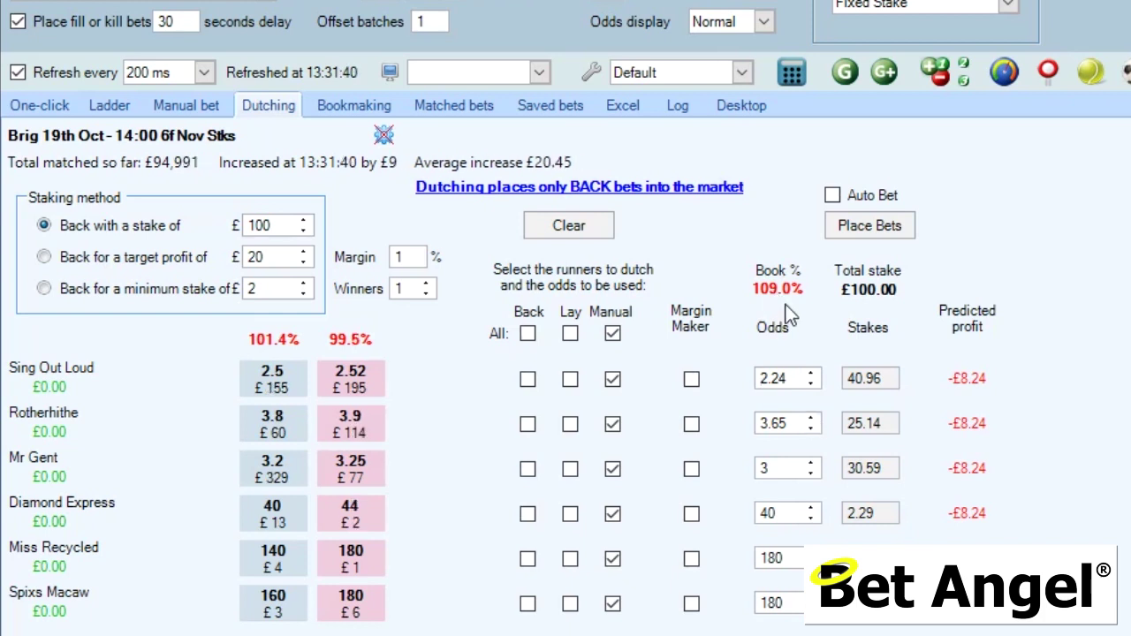
# - Lengthen Rotherhithe's manual odds to 4
pyautogui.click(813, 417)
pyautogui.click(813, 417)
pyautogui.click(812, 417)
pyautogui.click(812, 418)
pyautogui.click(812, 417)
pyautogui.click(812, 417)
pyautogui.click(812, 417)
# - Lengthen Mr Gent's manual odds to 3.6
pyautogui.click(813, 464)
pyautogui.click(813, 464)
pyautogui.click(813, 464)
pyautogui.click(814, 464)
pyautogui.click(813, 464)
pyautogui.click(813, 464)
pyautogui.click(813, 464)
pyautogui.click(813, 464)
pyautogui.click(814, 464)
pyautogui.click(813, 464)
pyautogui.click(813, 464)
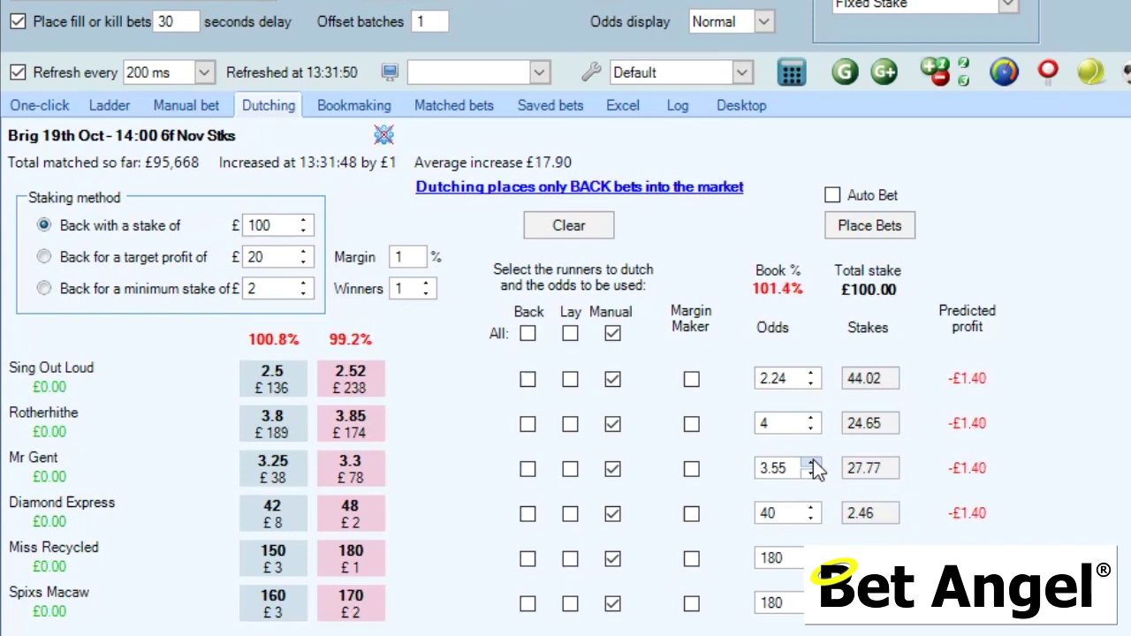
pyautogui.click(814, 464)
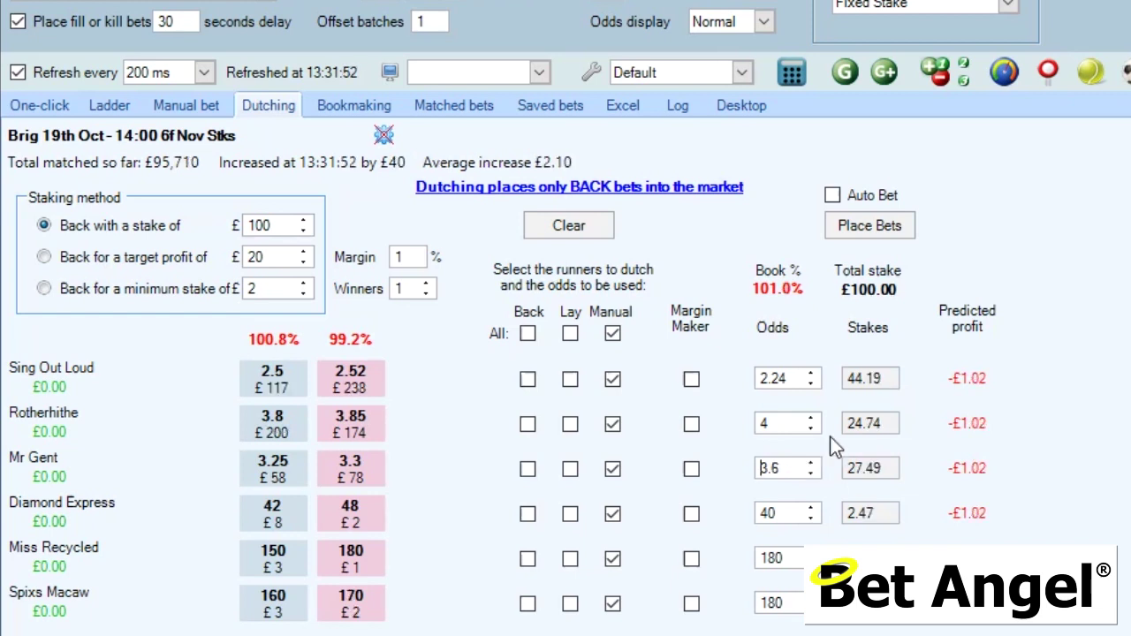
# - Raise Rotherhithe's manual odds by one tick
pyautogui.click(814, 419)
pyautogui.click(813, 419)
pyautogui.click(813, 430)
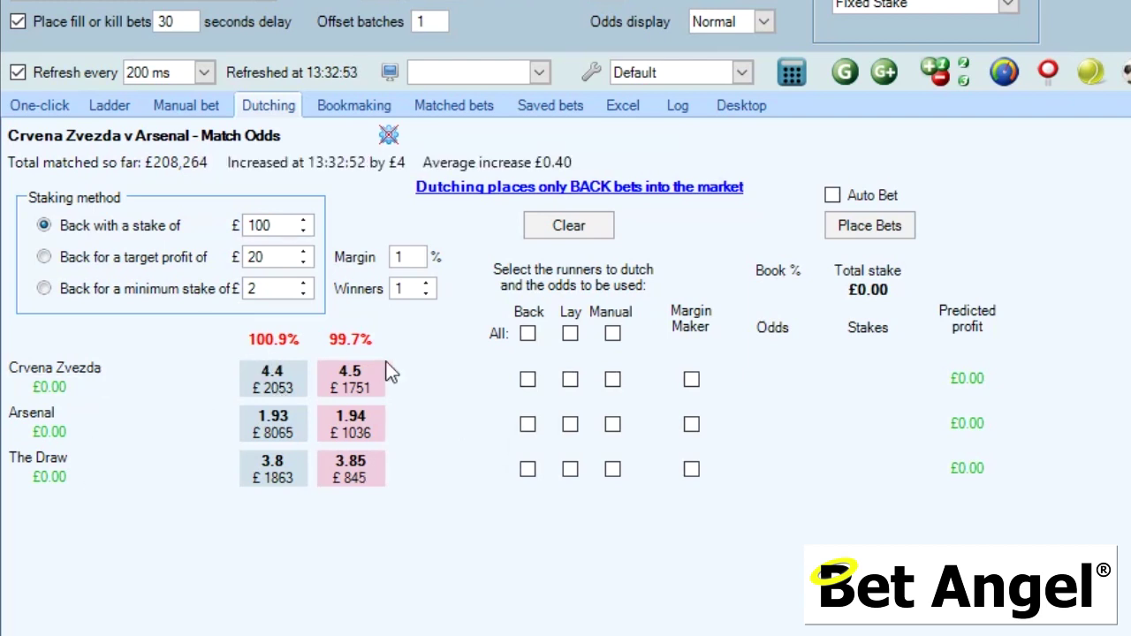
# - In the Crvena Zvezda v Arsenal market, fill all outcomes with their back odds and switch them to manual
pyautogui.click(614, 335)
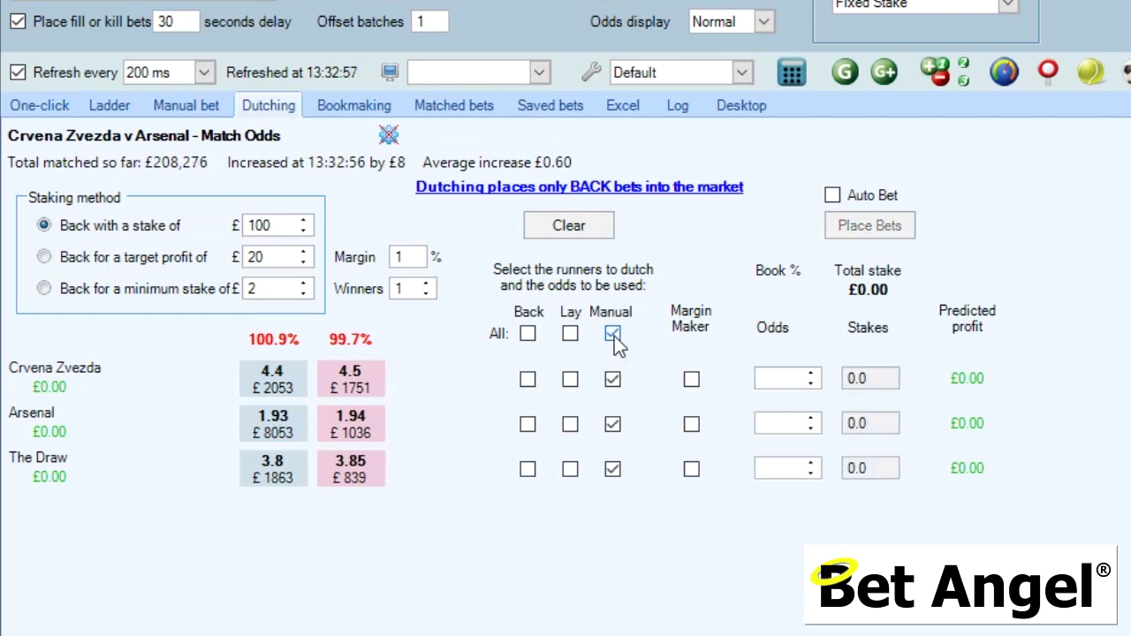
pyautogui.click(528, 334)
pyautogui.click(614, 335)
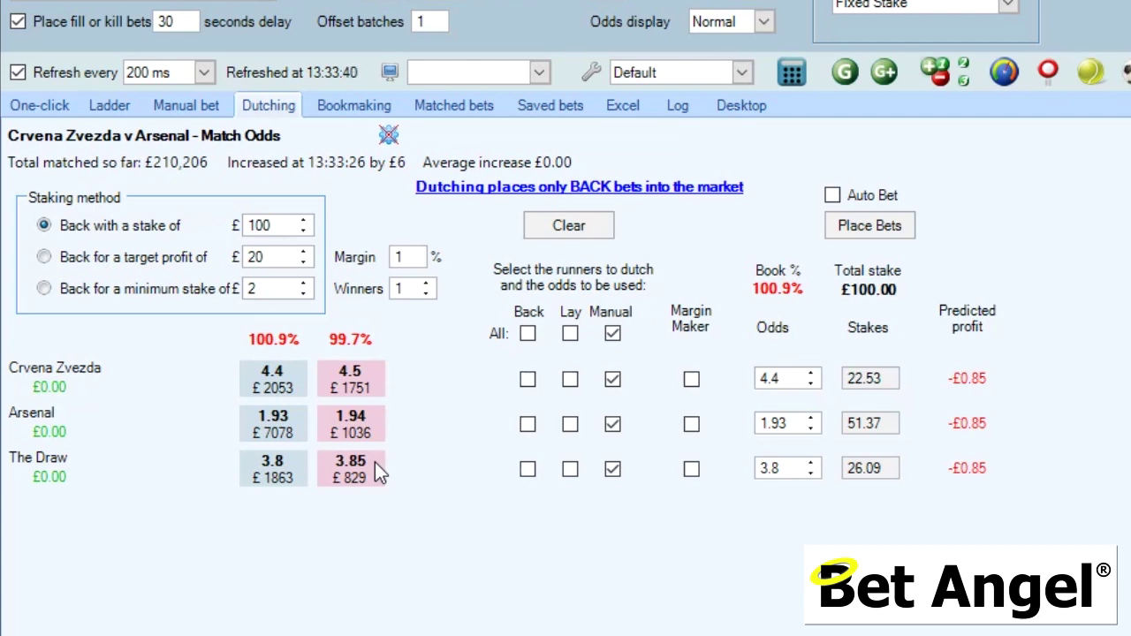
# - Set Arsenal's manual odds to 2
pyautogui.click(809, 420)
pyautogui.click(810, 420)
pyautogui.click(810, 420)
pyautogui.click(810, 420)
pyautogui.click(809, 420)
pyautogui.click(809, 420)
pyautogui.click(809, 420)
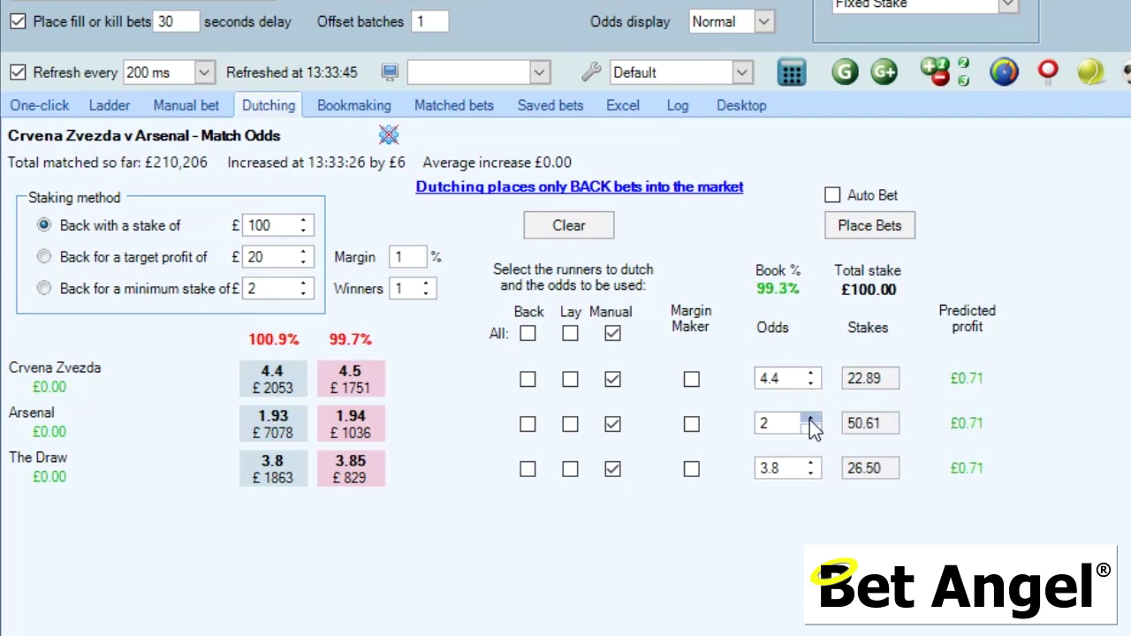
# - Set the manual odds for The Draw to 3.65
pyautogui.doubleClick(812, 478)
pyautogui.click(812, 478)
pyautogui.click(812, 478)
pyautogui.click(811, 465)
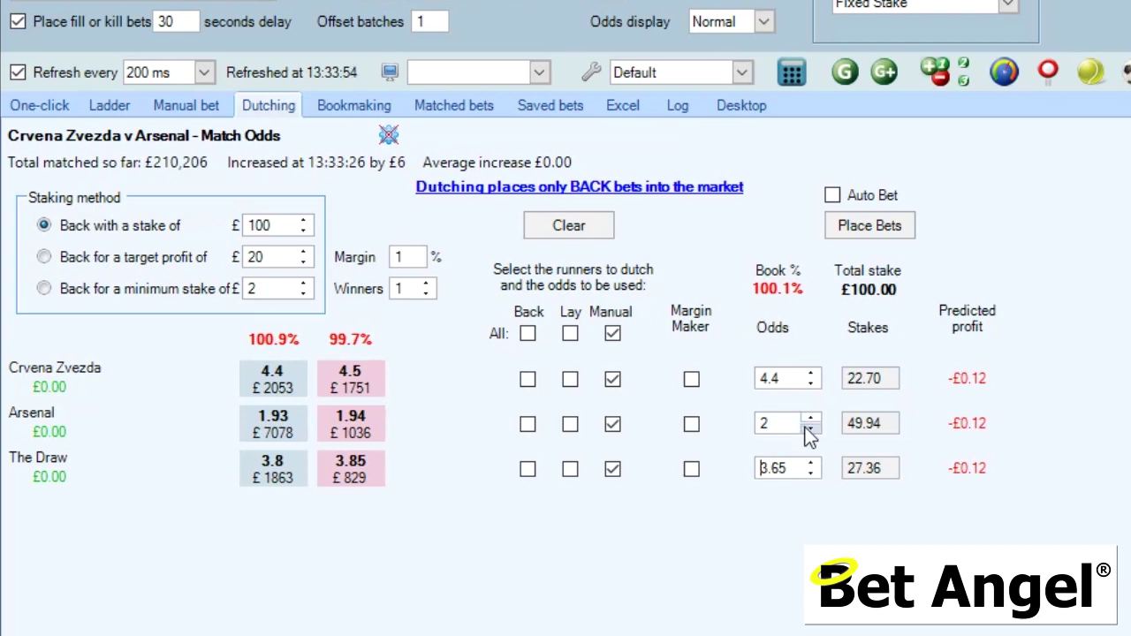
# - Set Arsenal's manual odds to 2.14
pyautogui.click(811, 420)
pyautogui.click(810, 420)
pyautogui.click(810, 421)
pyautogui.click(811, 421)
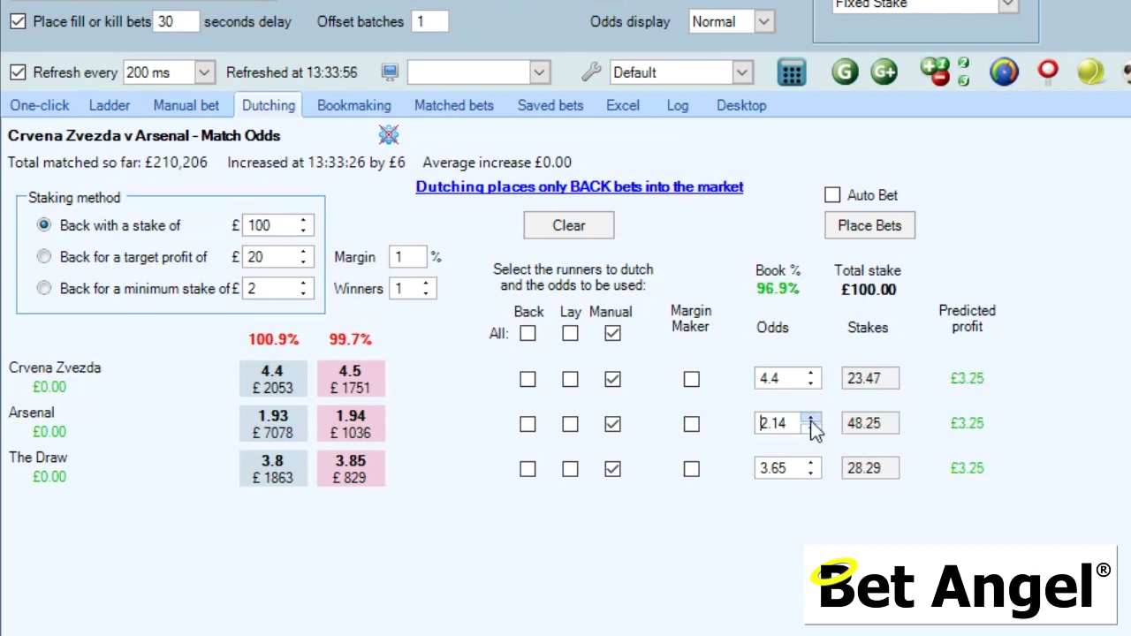
# - Set the manual odds for The Draw to 3.25
pyautogui.click(812, 474)
pyautogui.click(816, 473)
pyautogui.click(816, 472)
pyautogui.click(816, 473)
pyautogui.click(816, 472)
pyautogui.click(816, 473)
pyautogui.click(816, 473)
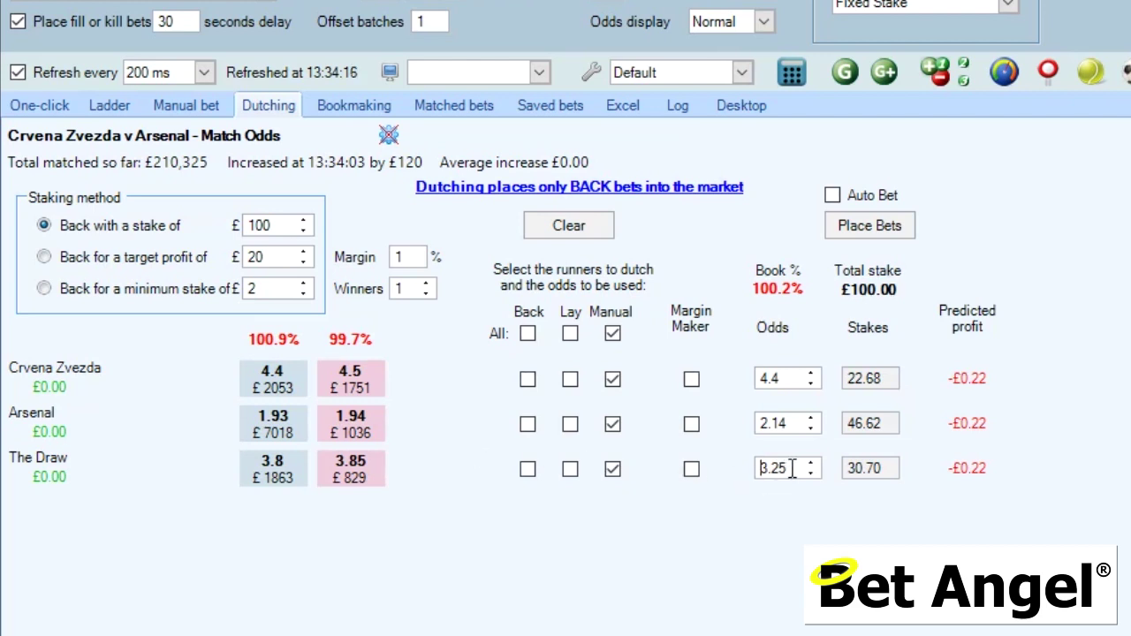
# - Replace the manual odds for The Draw with 2.6
pyautogui.moveTo(789, 468); pyautogui.dragTo(717, 469)
pyautogui.write('2.5')
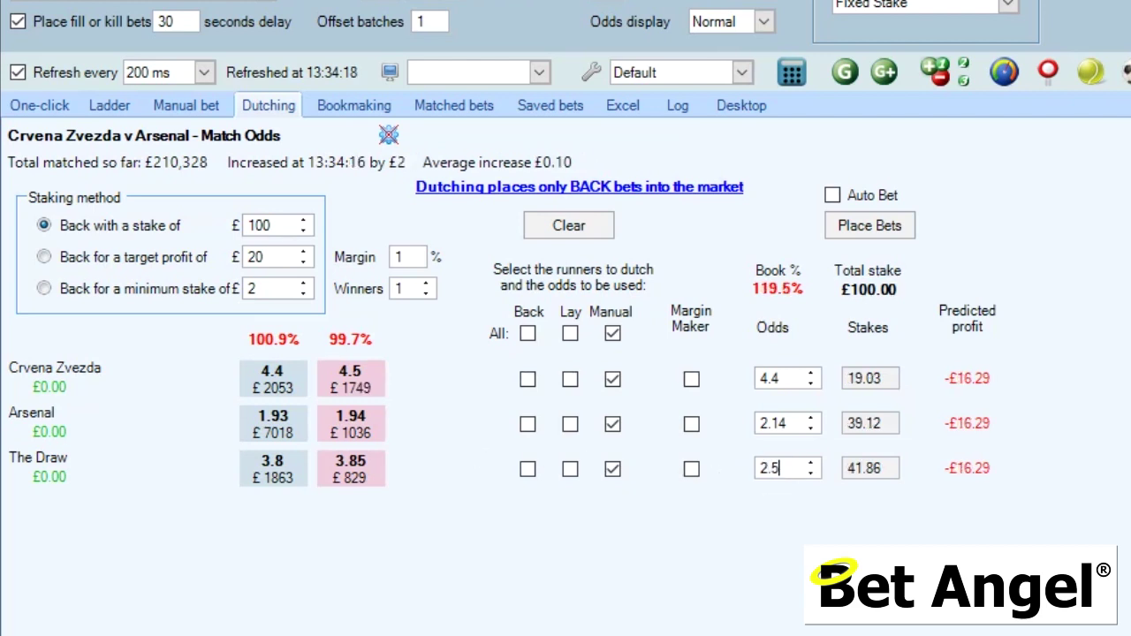
pyautogui.press('BackSpace')
pyautogui.press('BackSpace')
pyautogui.write('.6')
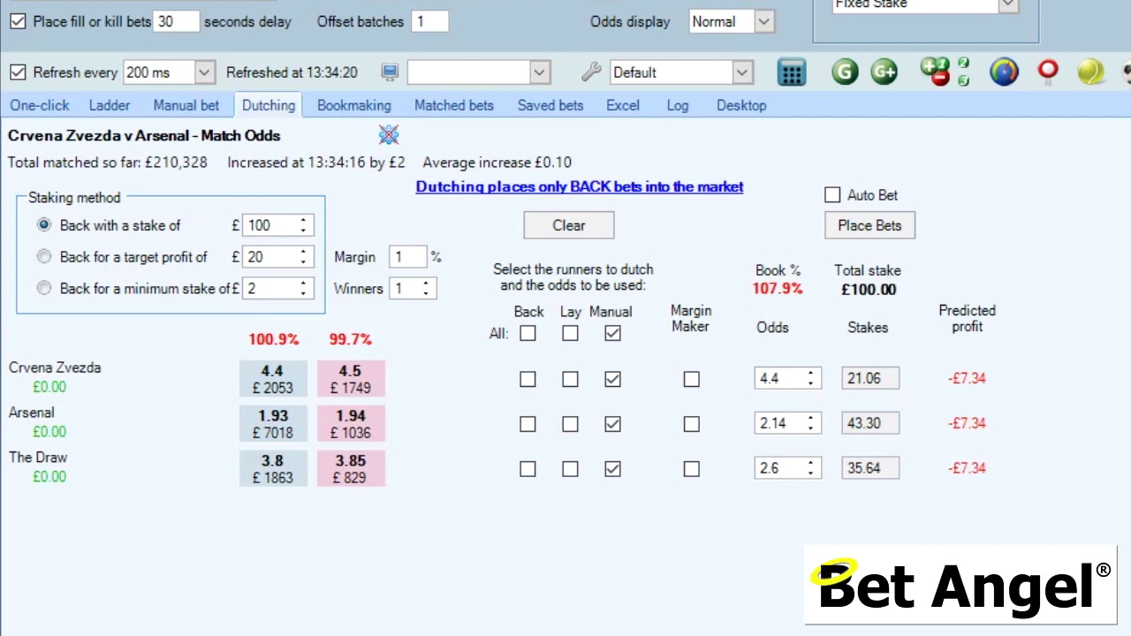
# - Set Arsenal's manual odds to 2.56
pyautogui.click(811, 419)
pyautogui.click(810, 419)
pyautogui.click(810, 419)
pyautogui.click(811, 419)
pyautogui.click(810, 419)
pyautogui.click(810, 419)
pyautogui.click(811, 419)
pyautogui.click(811, 419)
pyautogui.click(811, 419)
pyautogui.click(810, 419)
pyautogui.click(811, 419)
pyautogui.click(810, 419)
pyautogui.click(811, 419)
pyautogui.click(810, 419)
pyautogui.click(810, 419)
pyautogui.click(810, 419)
pyautogui.click(811, 419)
pyautogui.click(811, 419)
pyautogui.click(811, 419)
pyautogui.click(810, 419)
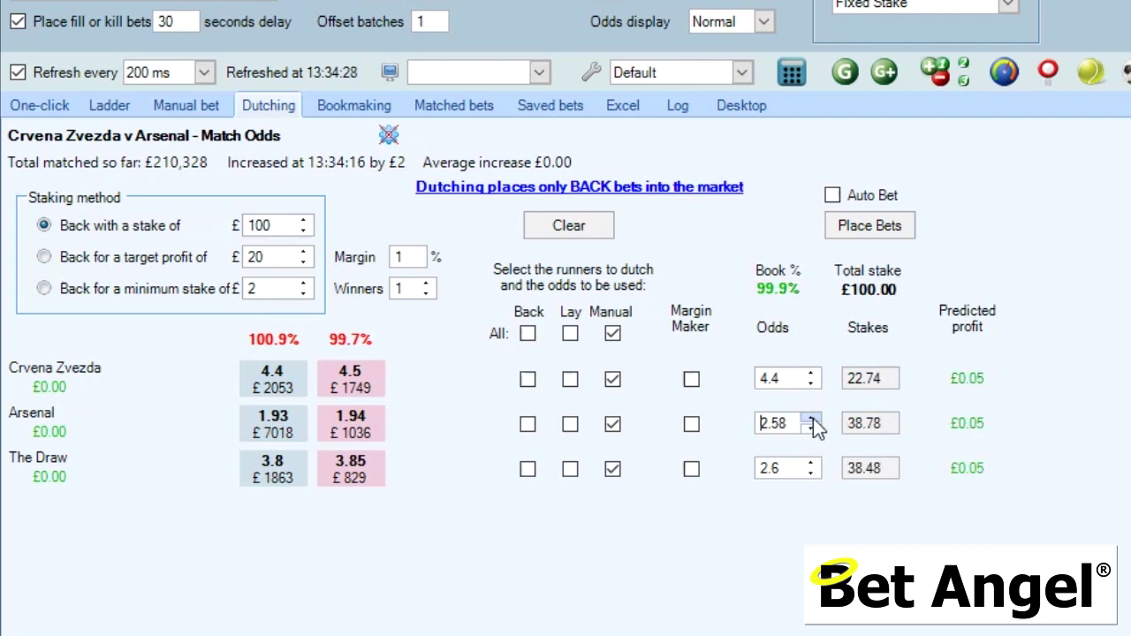
pyautogui.click(813, 429)
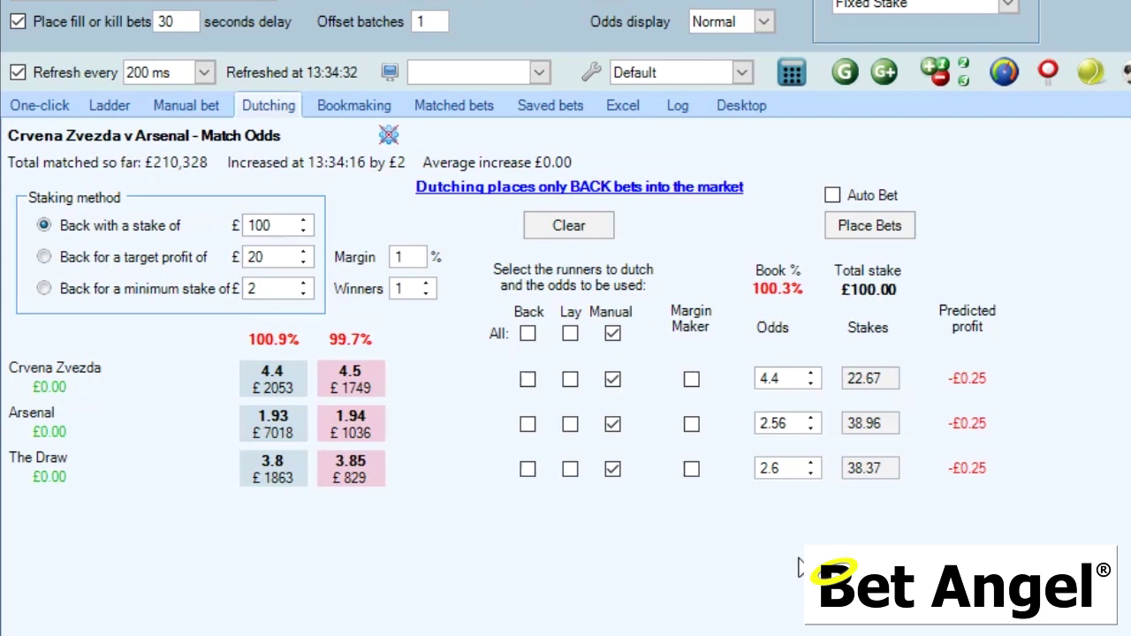
# - Set Crvena Zvezda's manual odds to 4.1 and Arsenal's to 2.6
pyautogui.click(810, 383)
pyautogui.click(810, 384)
pyautogui.click(810, 384)
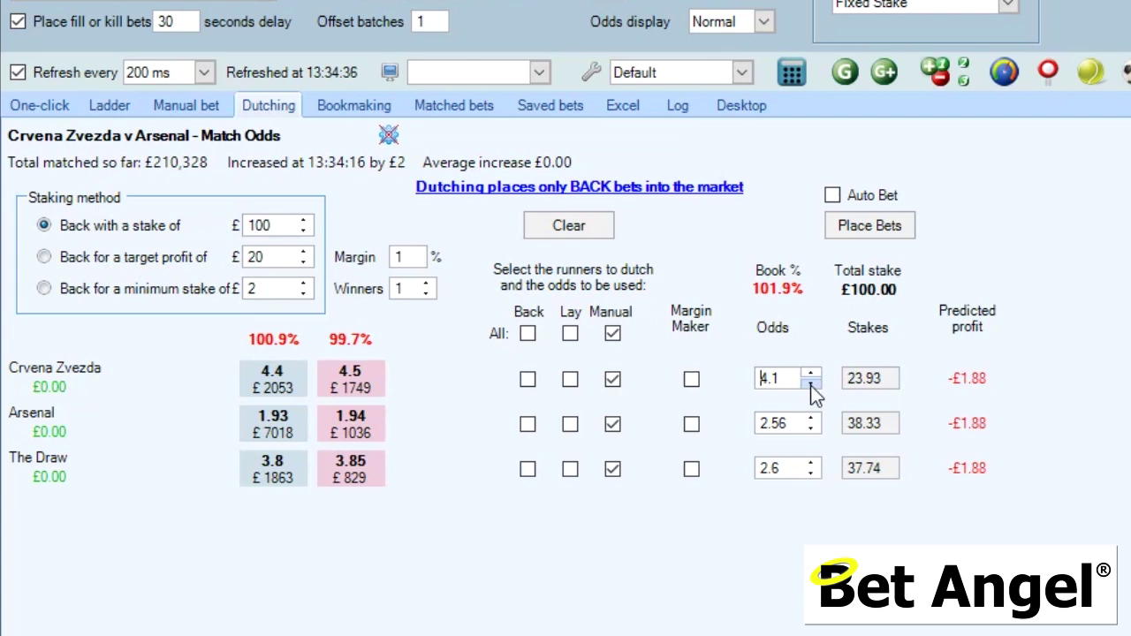
pyautogui.click(812, 419)
pyautogui.click(813, 419)
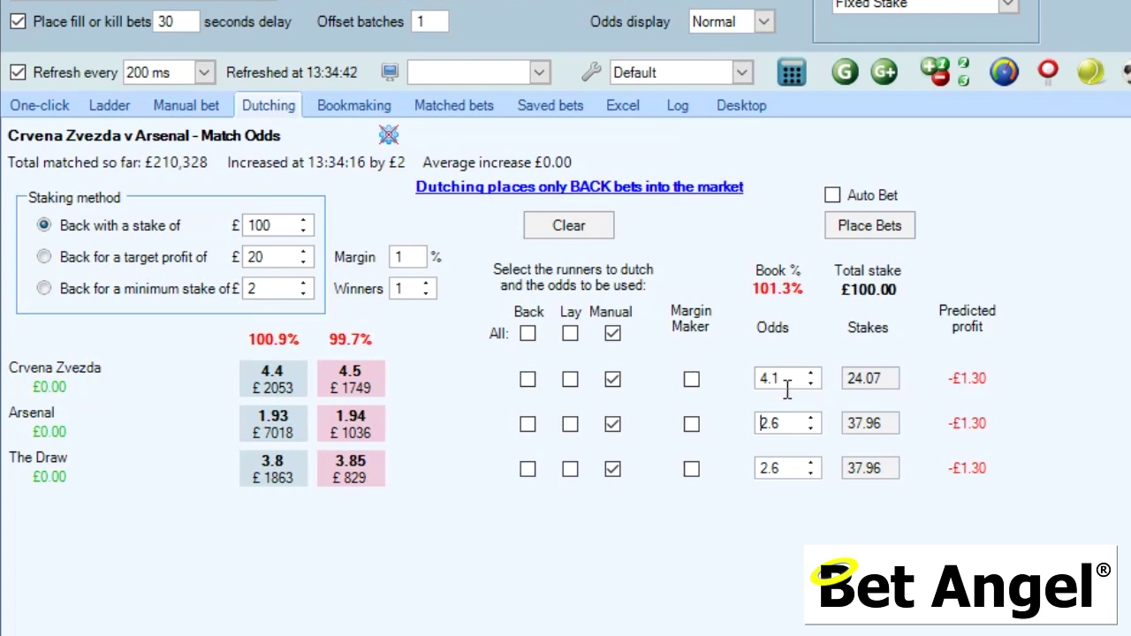
# - Raise Arsenal's manual odds to 2.68, leaving the other two selections' odds alone
pyautogui.click(813, 419)
pyautogui.click(812, 419)
pyautogui.click(812, 420)
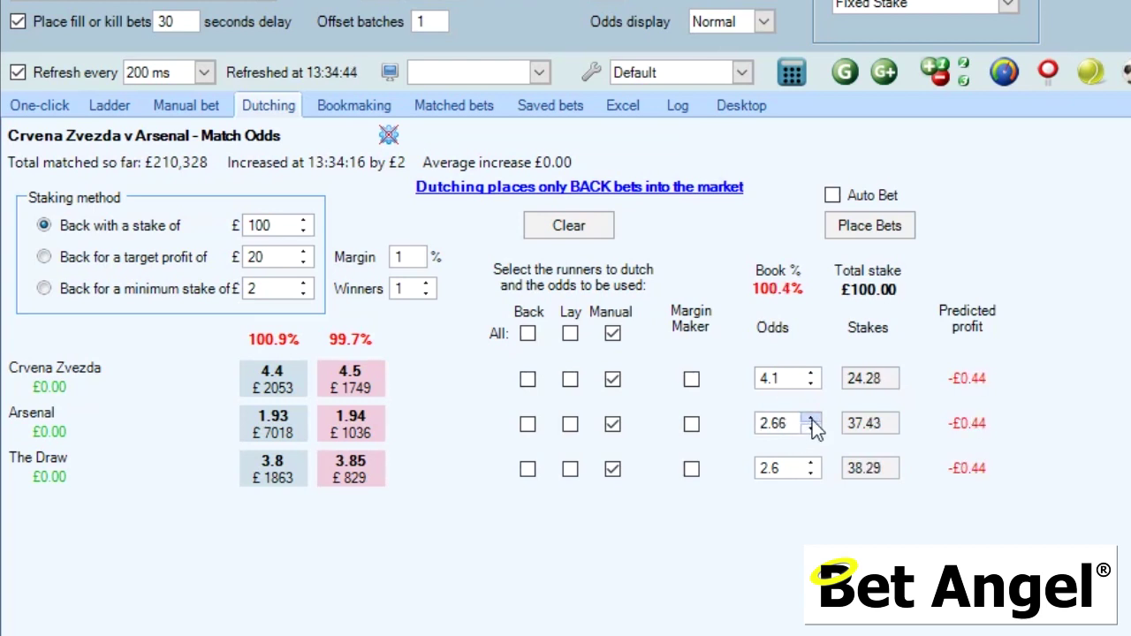
pyautogui.click(813, 420)
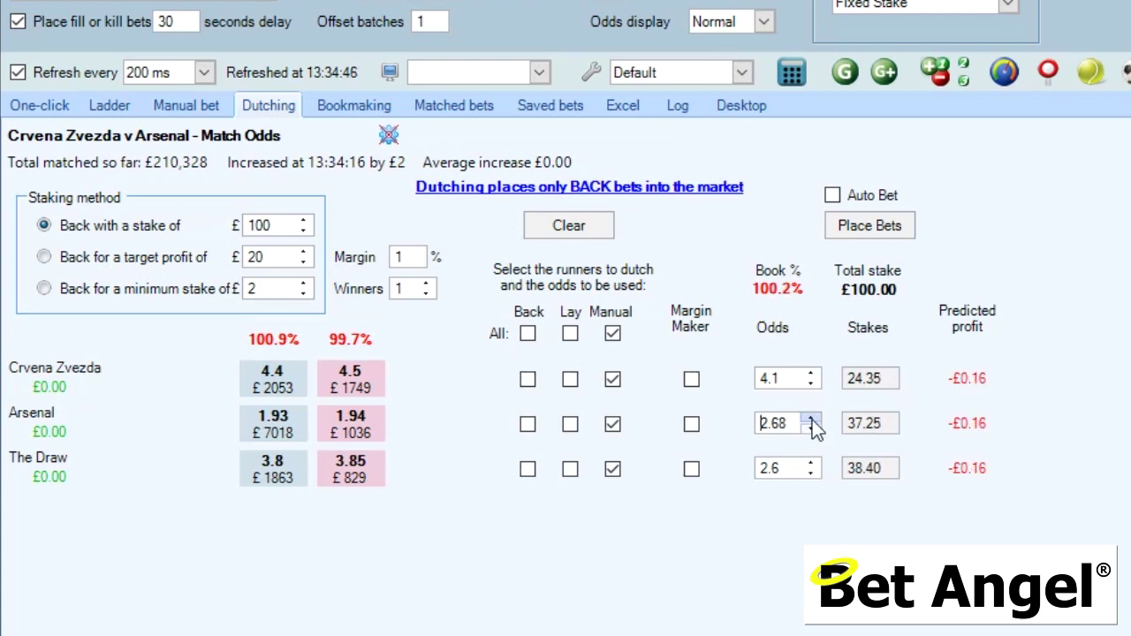